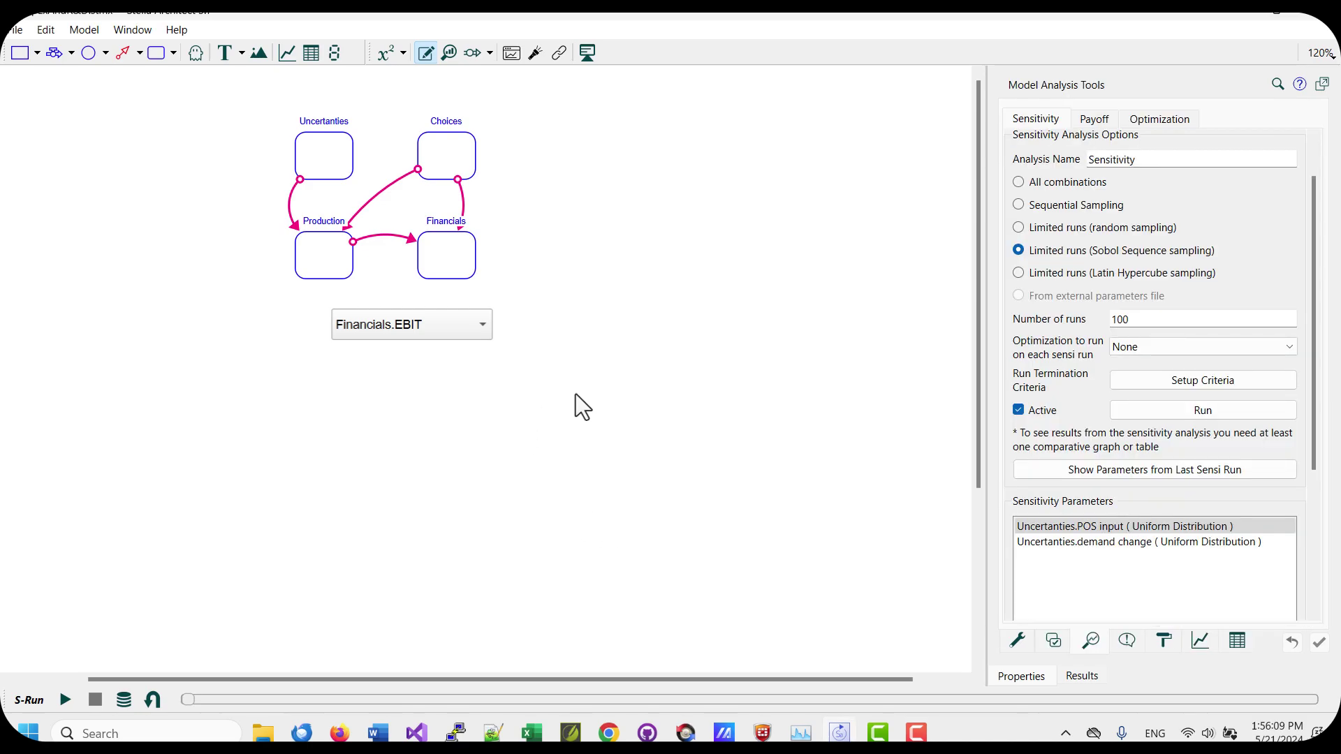
Run the sensitivity simulation with the POS input and demand change parameters
click(1025, 526)
click(28, 700)
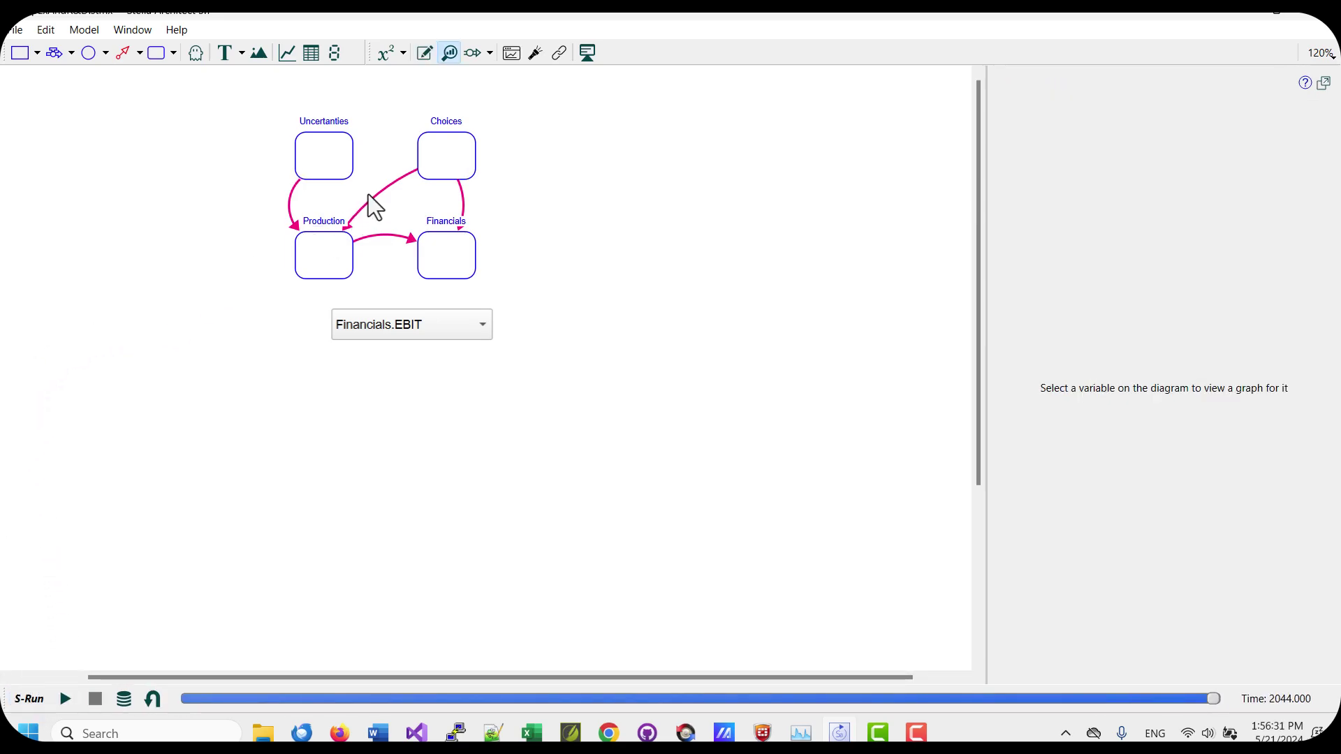
Place a graph on the model canvas below the variable selector and make it a Box and Whisker across runs or arrays graph
click(424, 49)
click(288, 52)
click(445, 390)
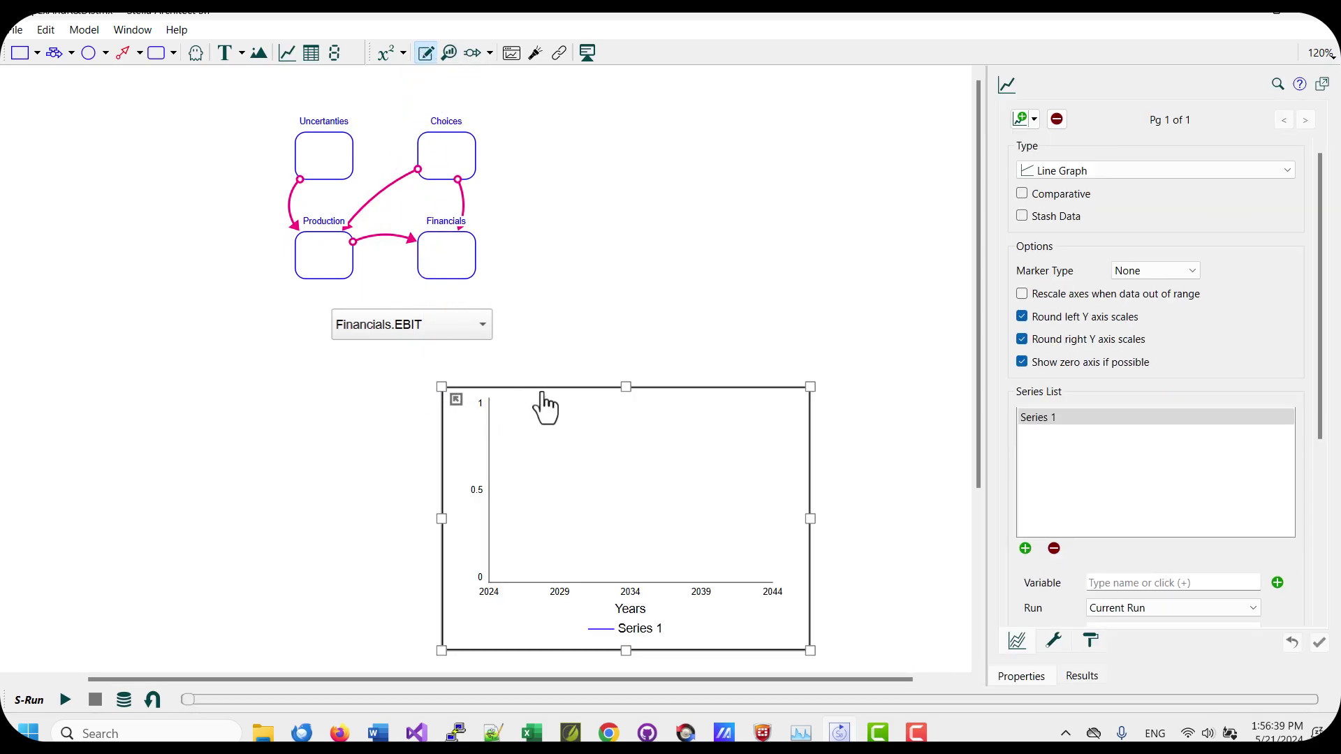
click(1092, 173)
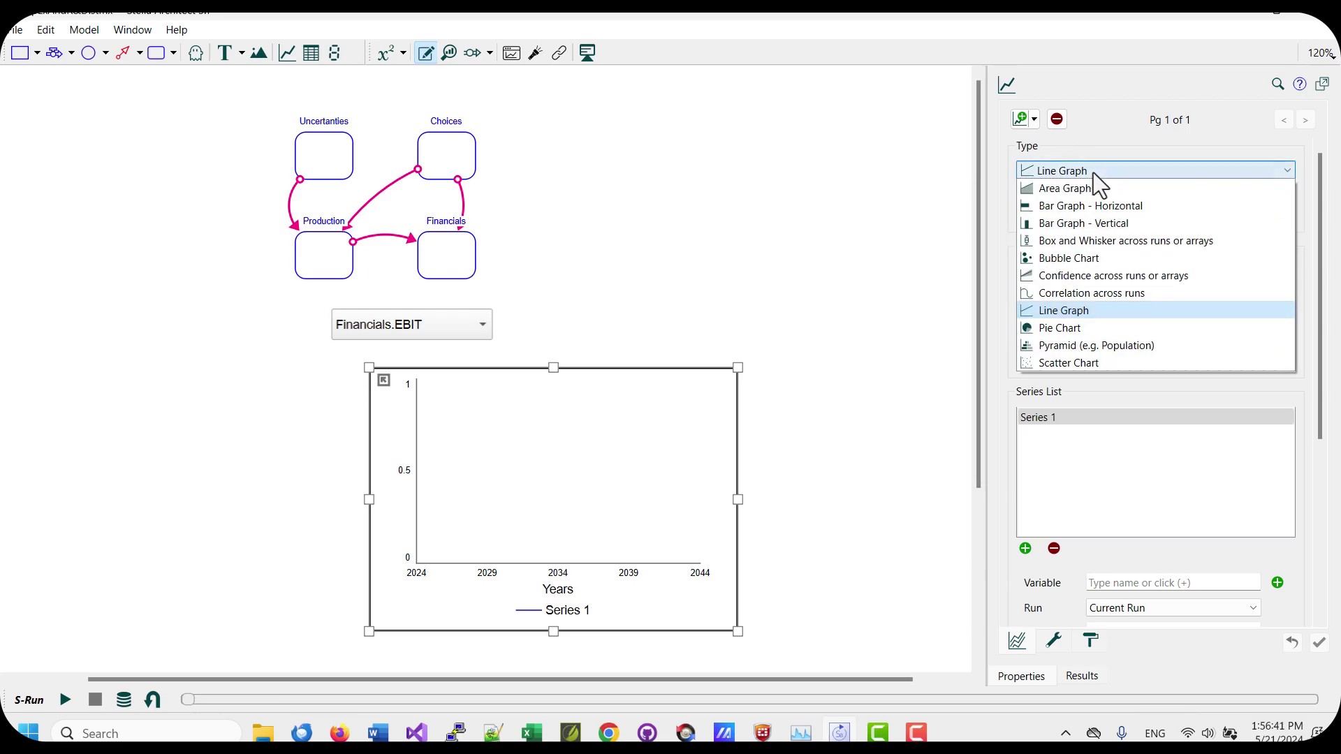
click(1111, 240)
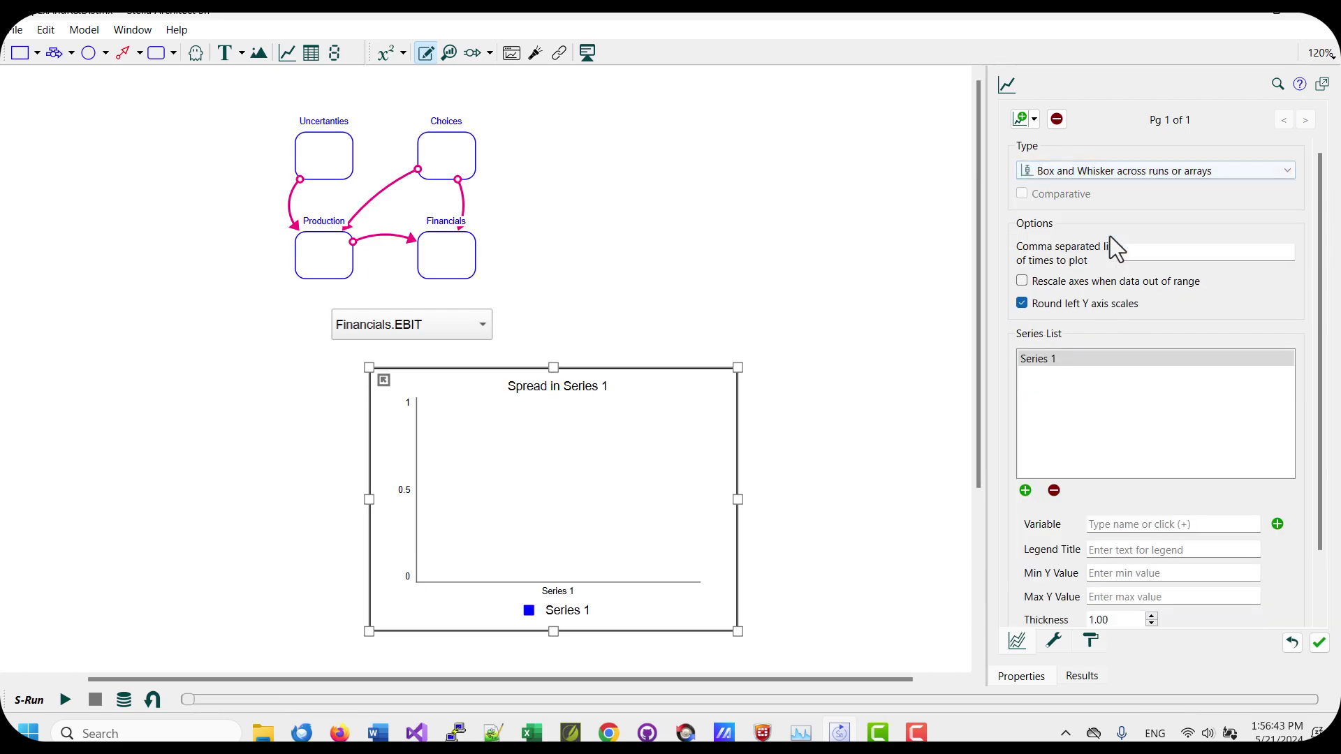
Plot Financials.Financial Results in the graph at the times 2024, 2028, 2032, 2036, 2040 and 2044
click(1026, 491)
click(720, 459)
click(538, 289)
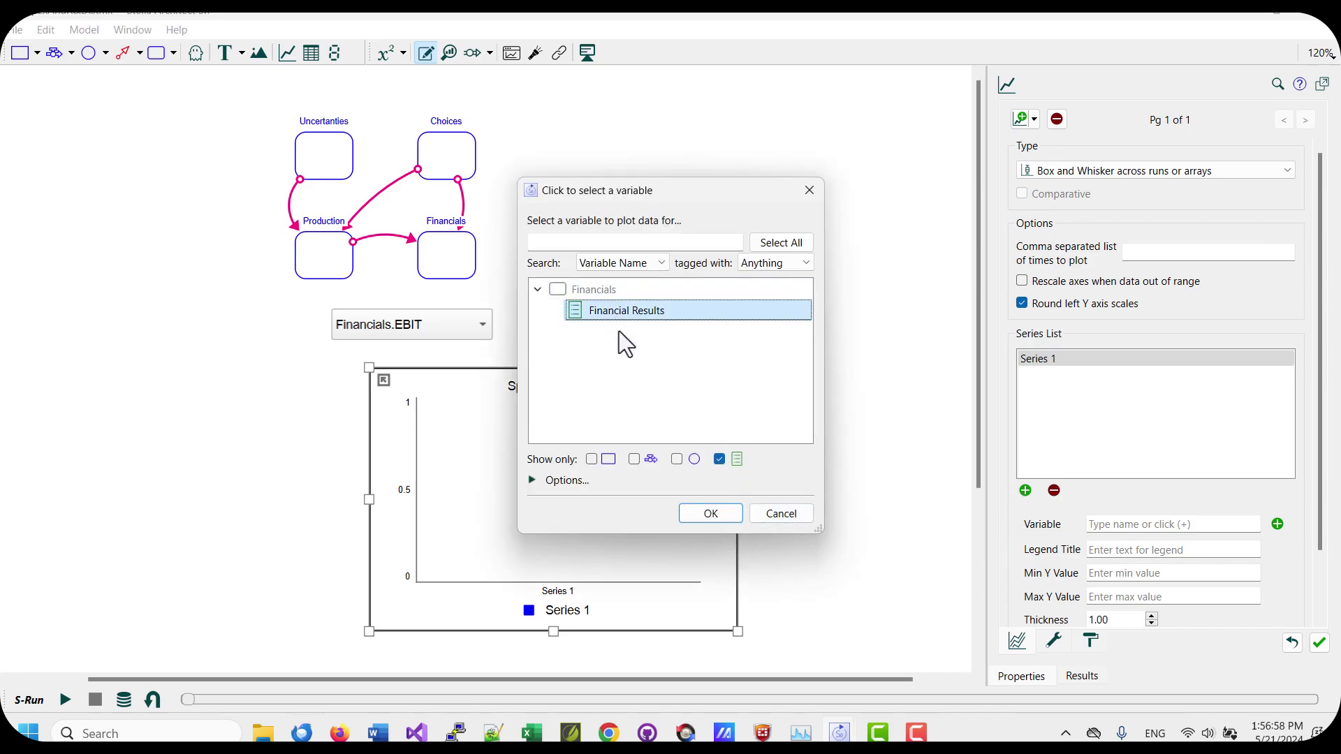
click(714, 514)
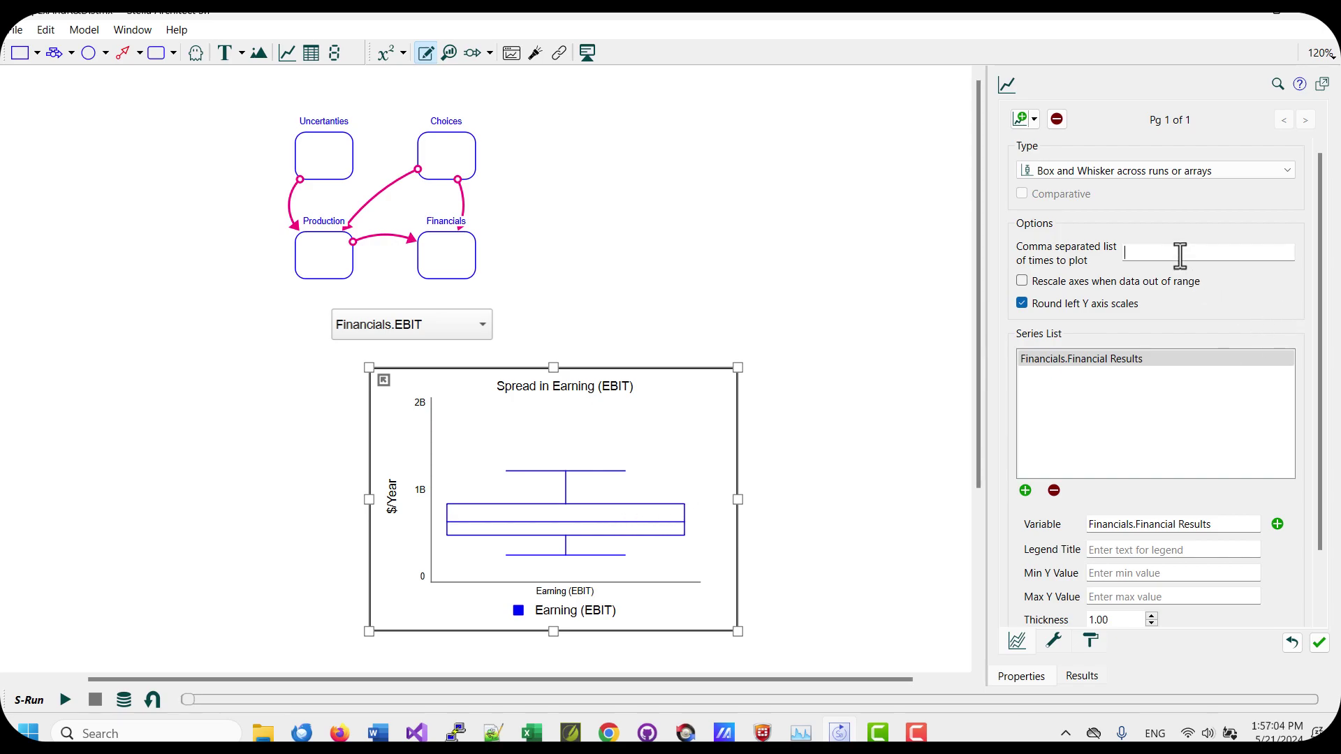
text(2024, 2028, 2032, 2036, 2040, 2044)
key(Return)
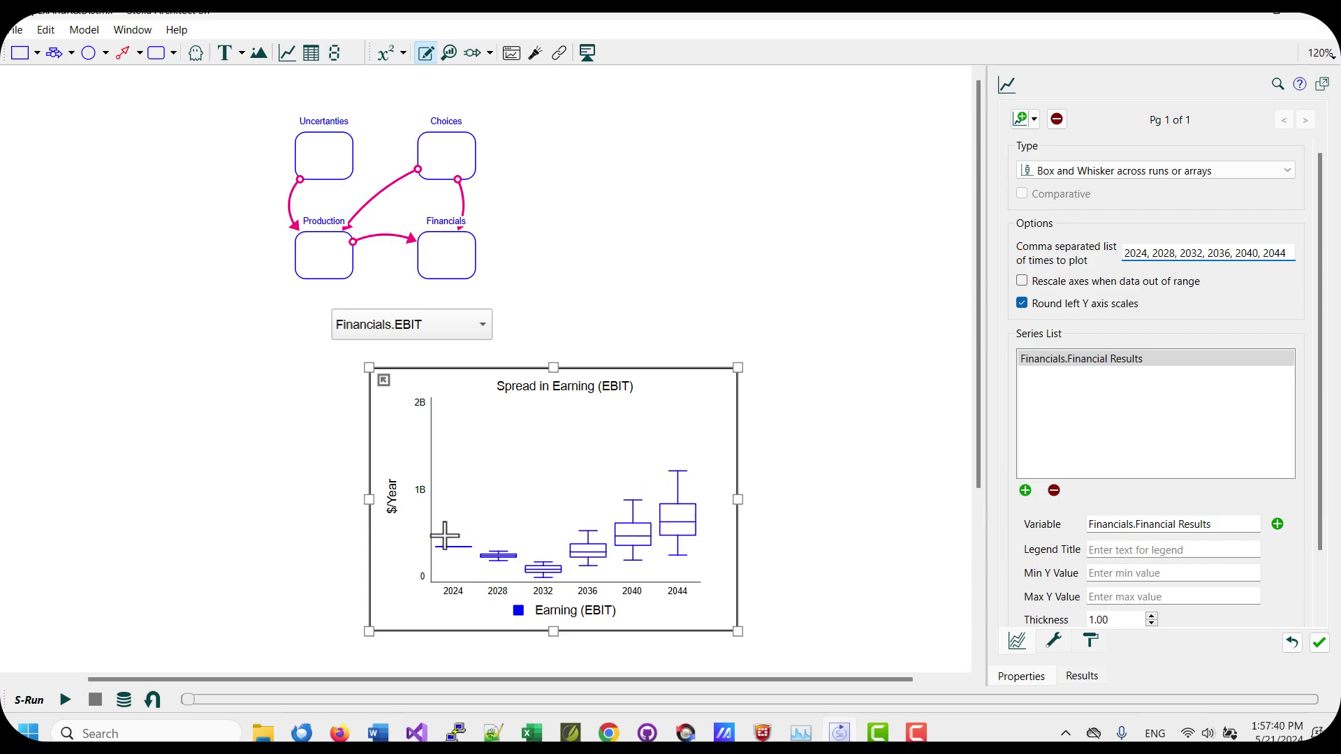
Add the cash flow variable from the Financials module as another series in the box and whisker graph
click(1026, 490)
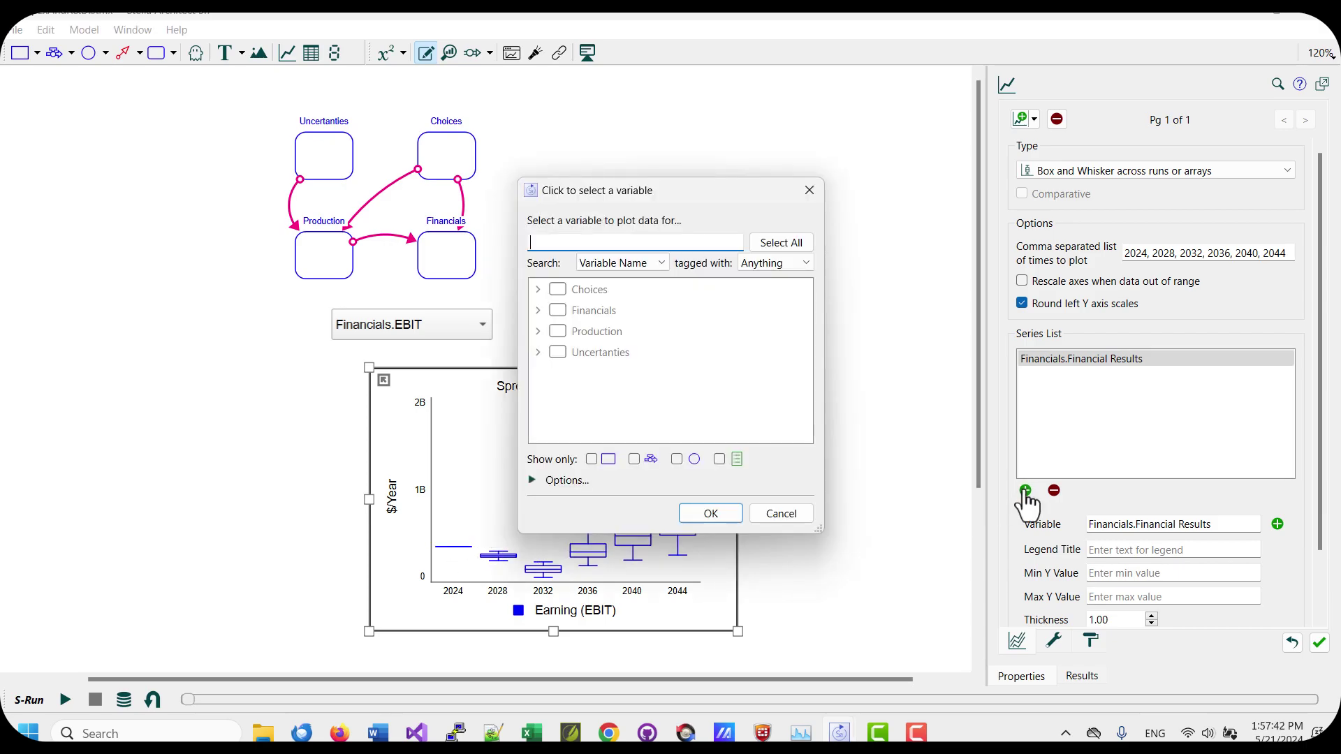
click(539, 311)
scroll(651, 435, down, 1)
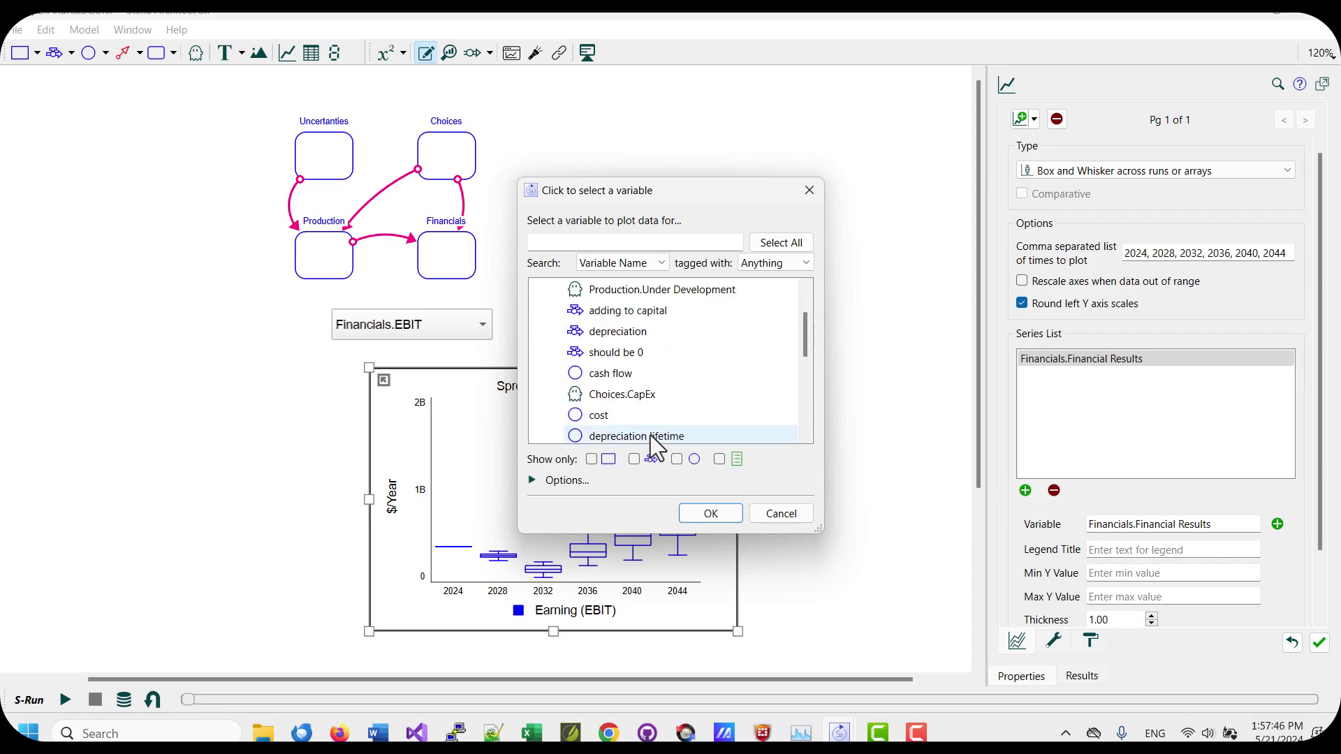
click(622, 374)
click(701, 515)
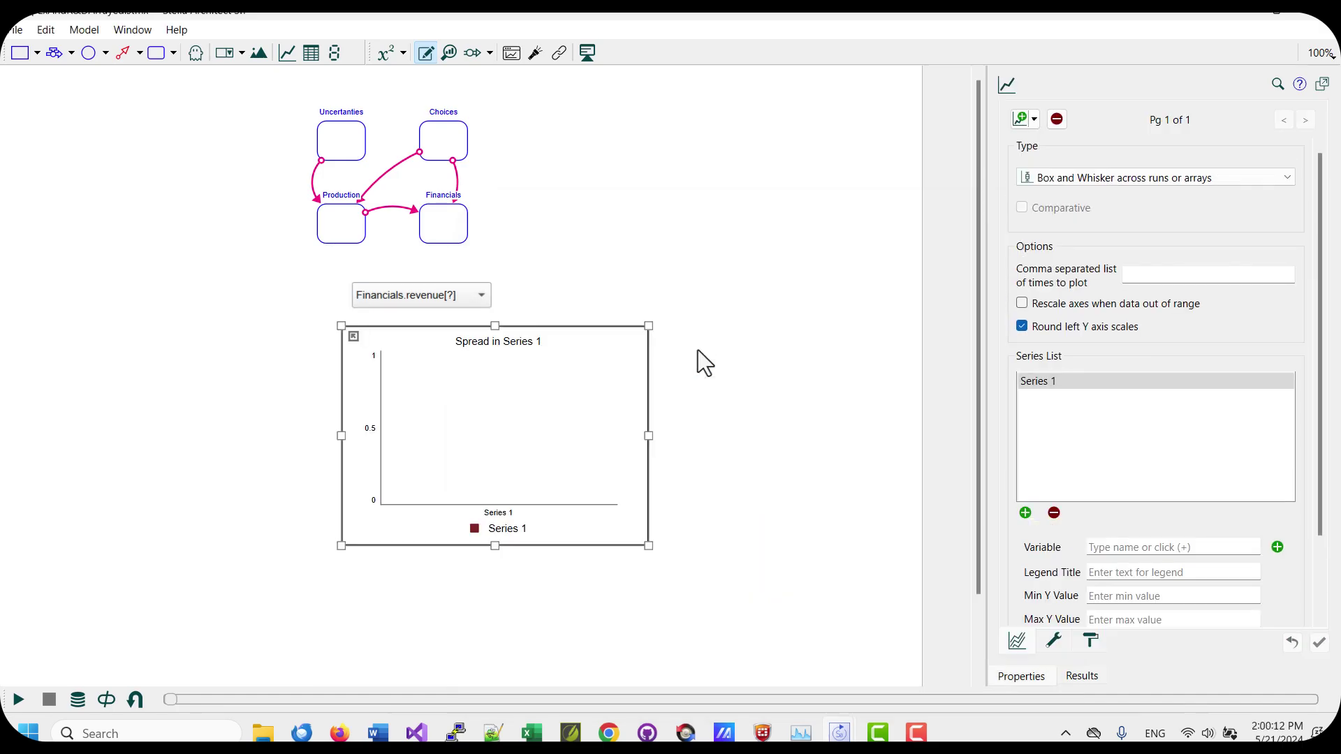
Plot Financials.placeholder for base values across all Run subscripts (*) at the times 2024, 2028, 2032, 2036, 2040 and 2044
click(698, 350)
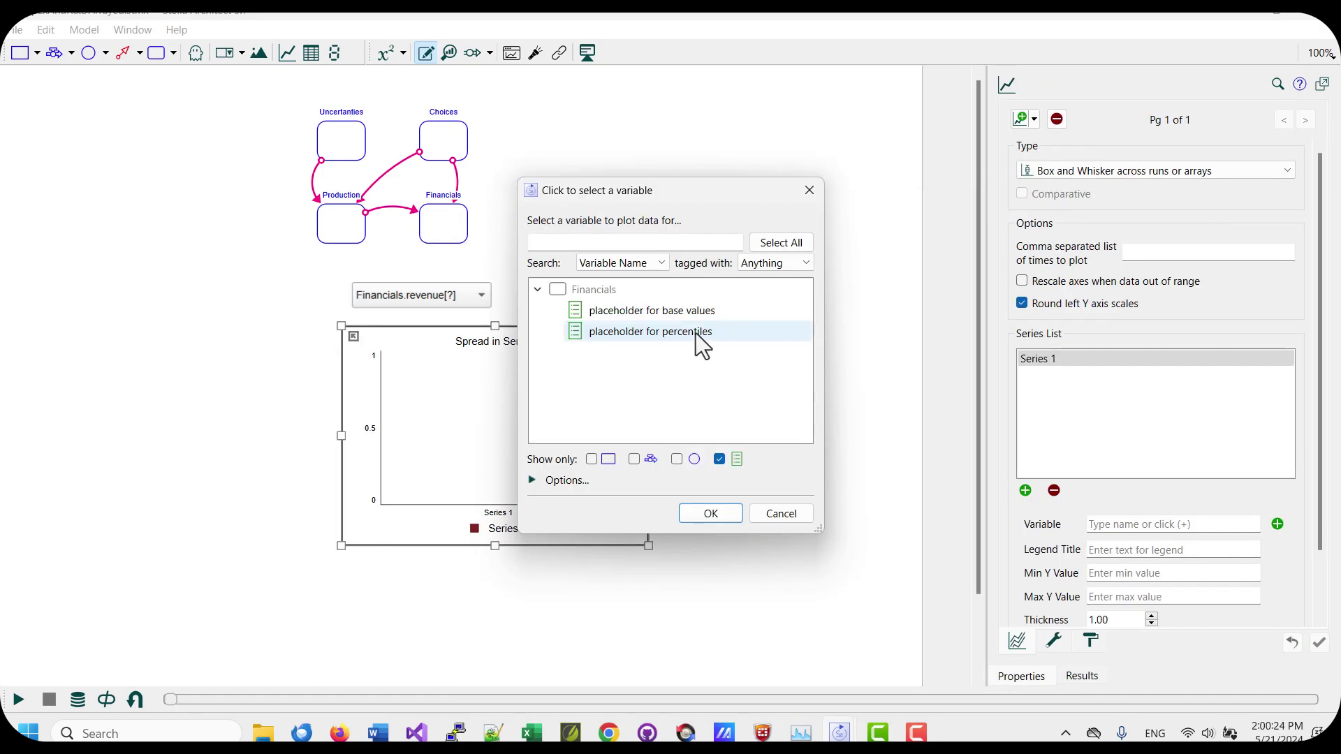
click(656, 317)
click(712, 517)
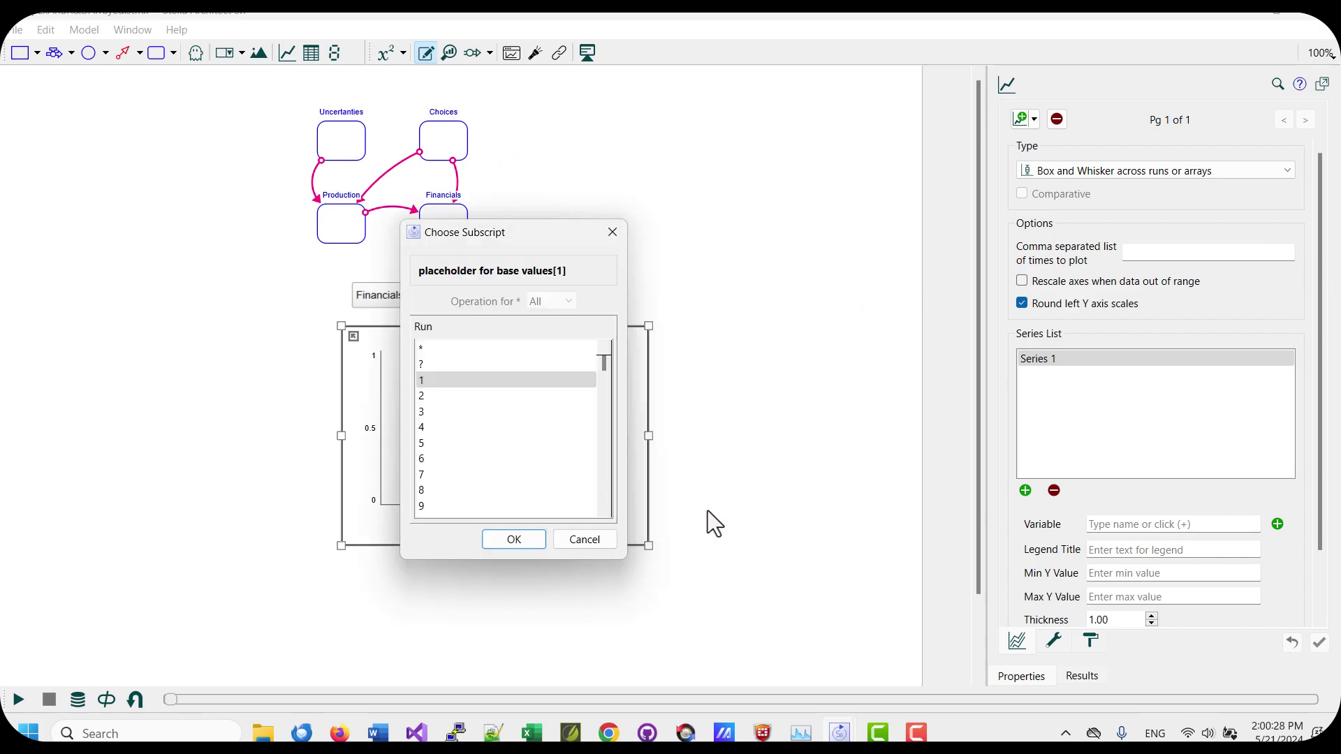
click(435, 352)
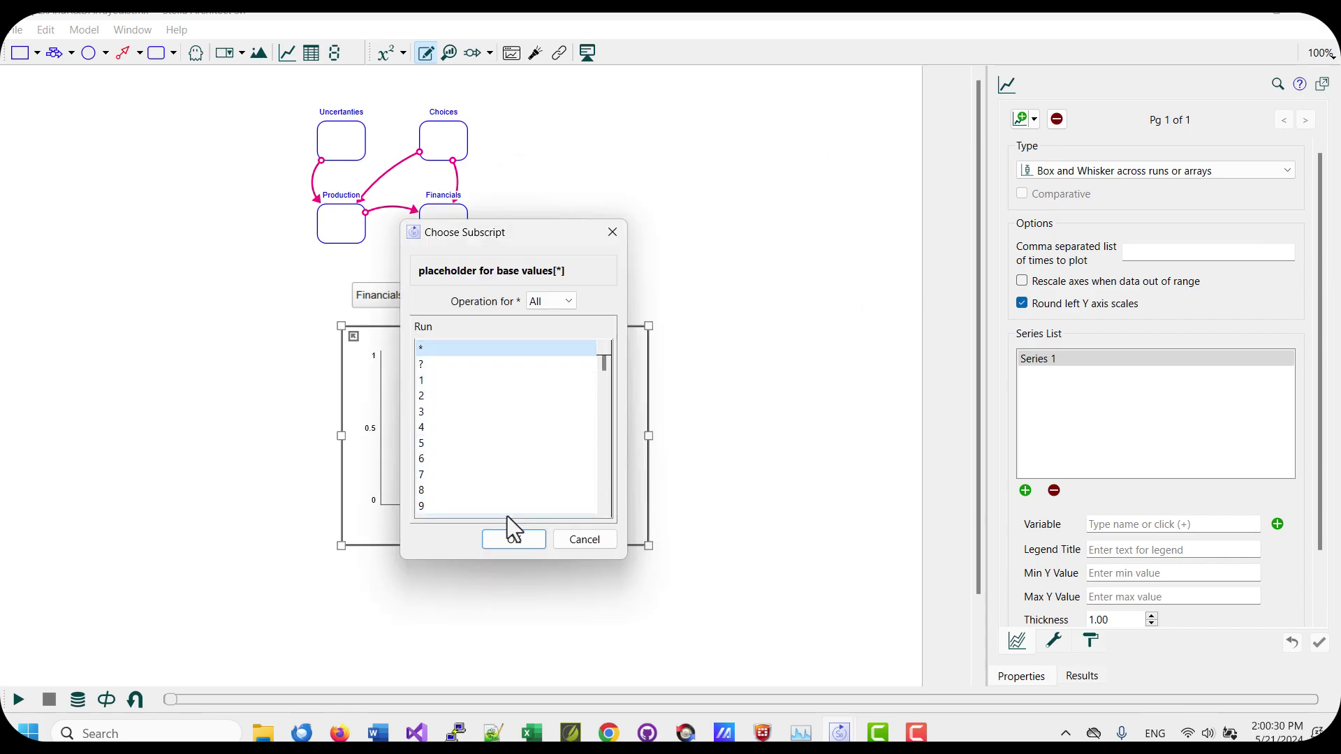
click(515, 539)
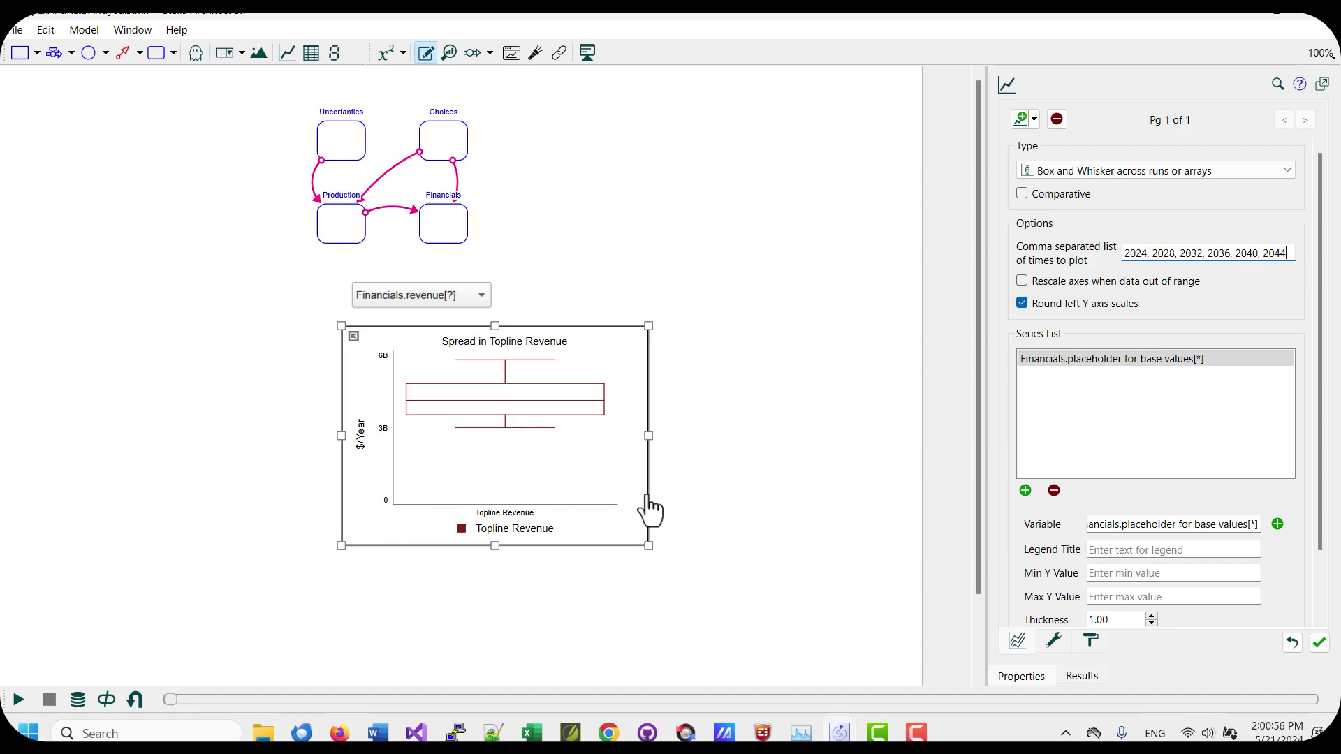
click(699, 501)
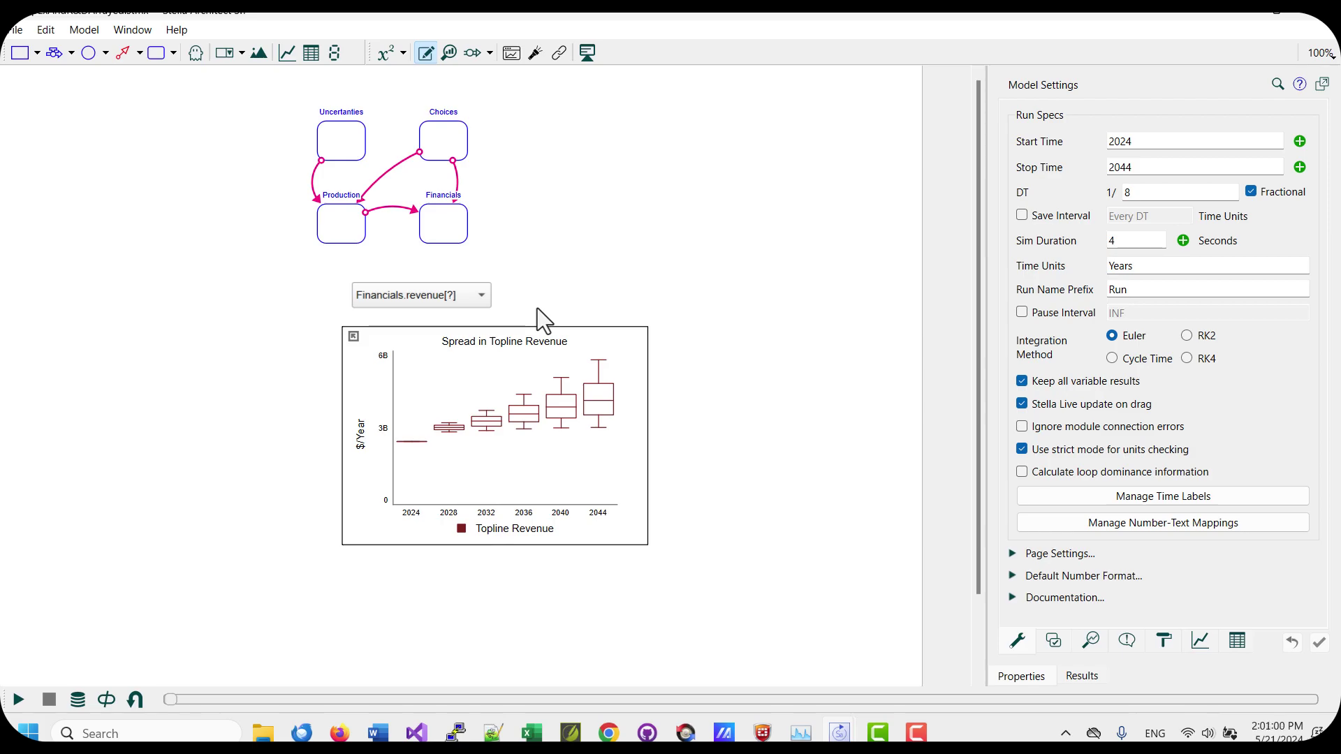
Browse the output variables offered by the selector above the graph, keeping Financials.revenue[?] selected
click(460, 301)
click(434, 312)
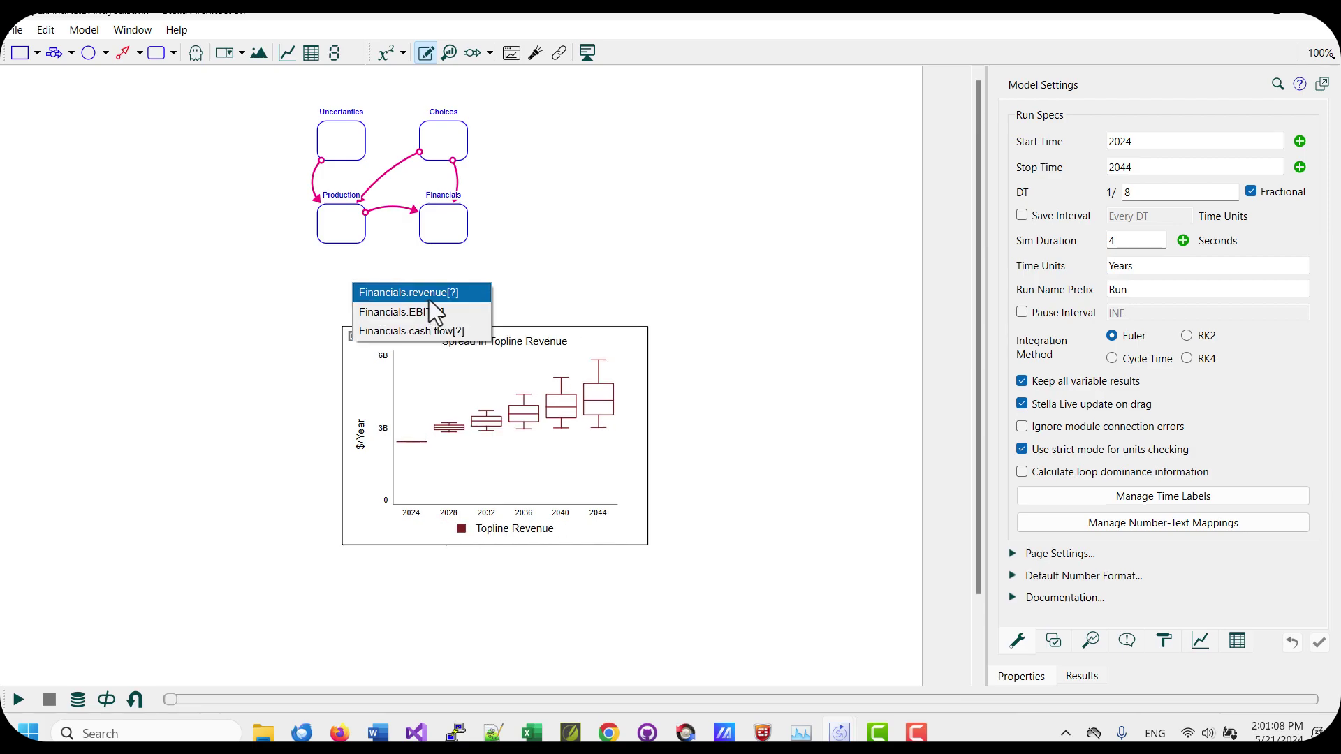
click(429, 300)
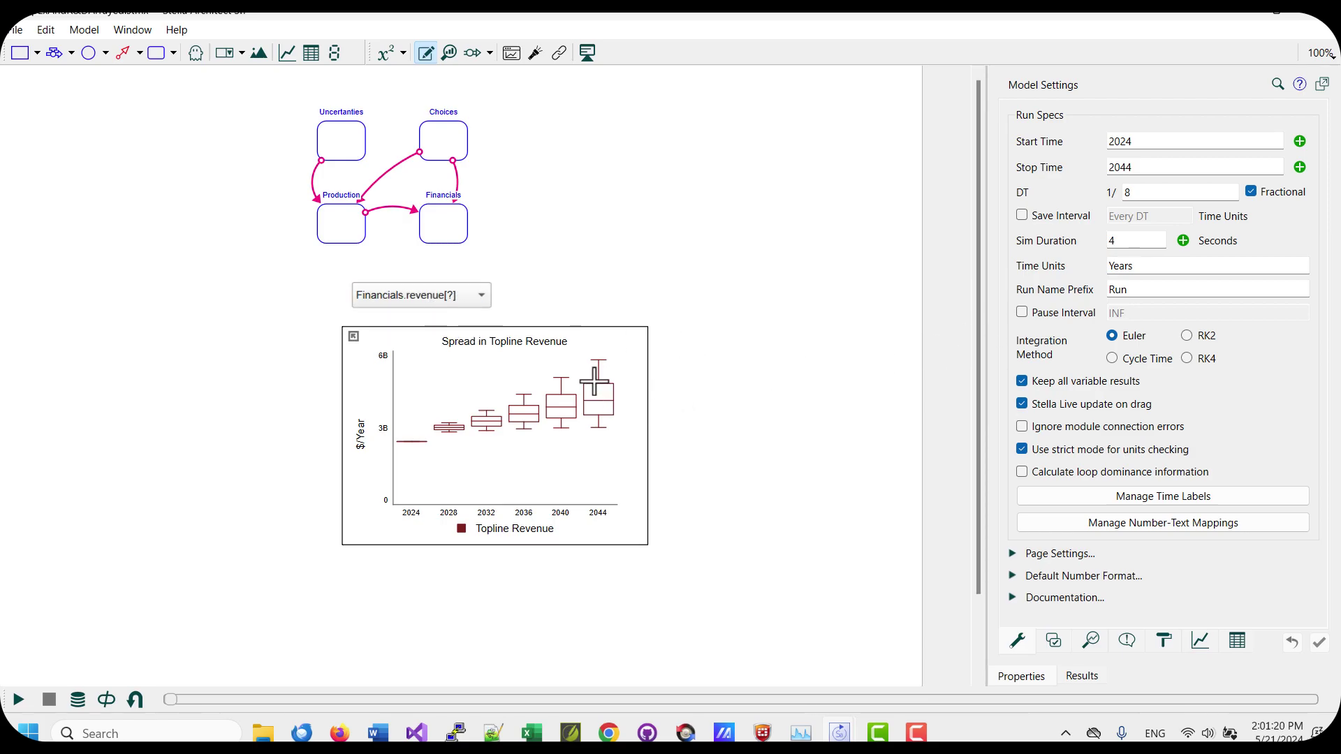
Make the box and whisker graph comparative and run the model with development starts at 100 and CapEx at 0
click(577, 342)
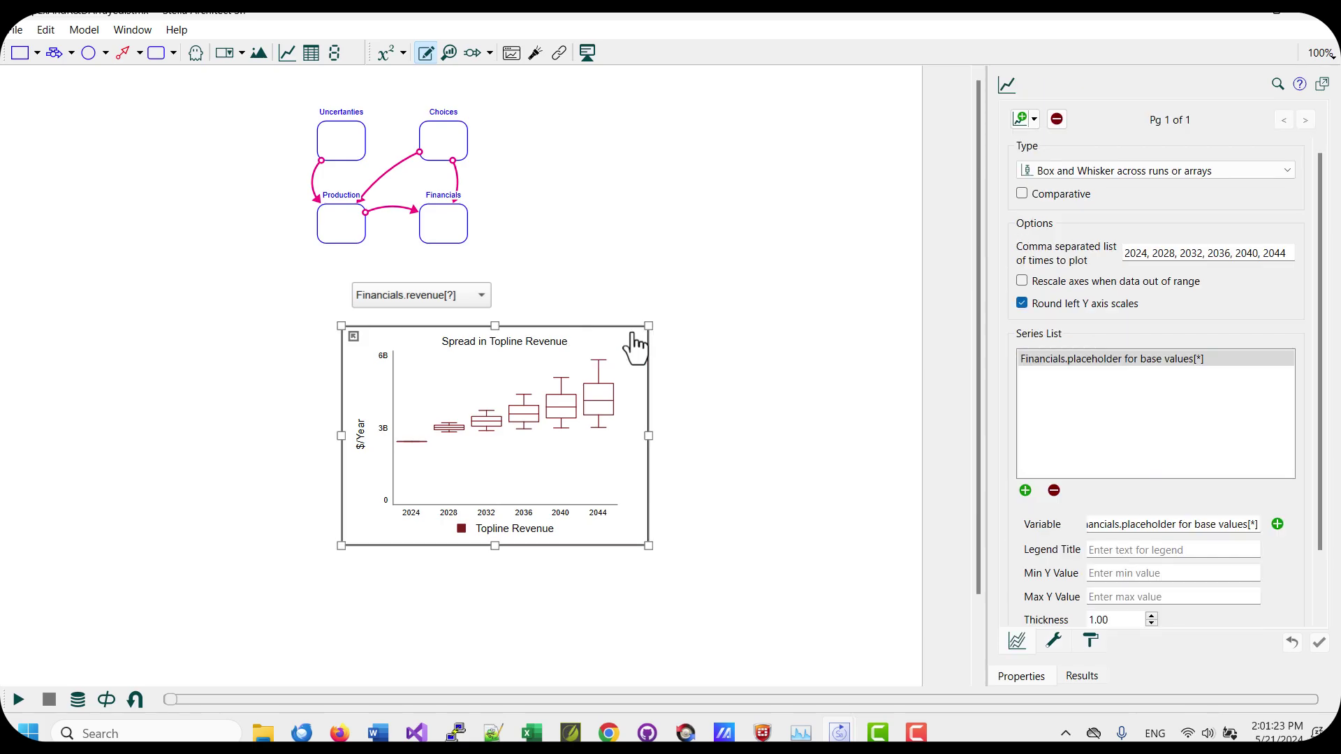
click(1023, 194)
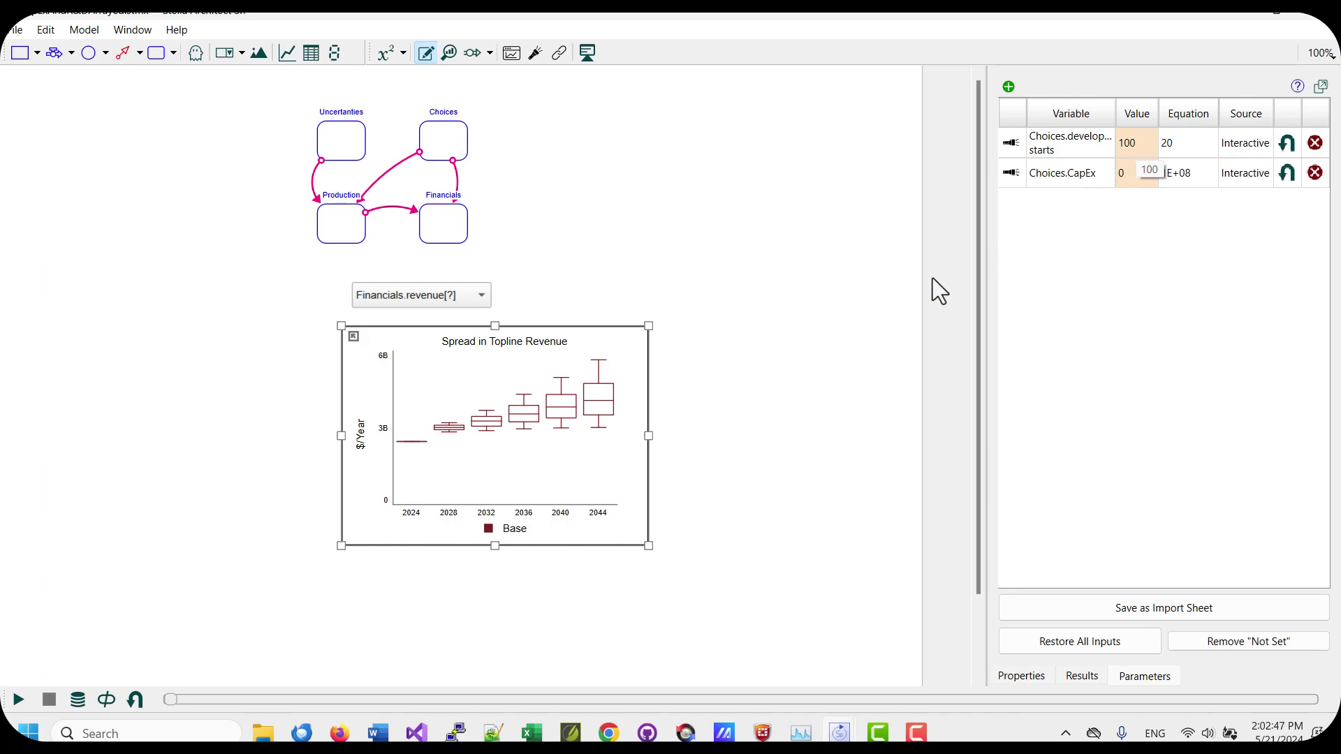
click(17, 700)
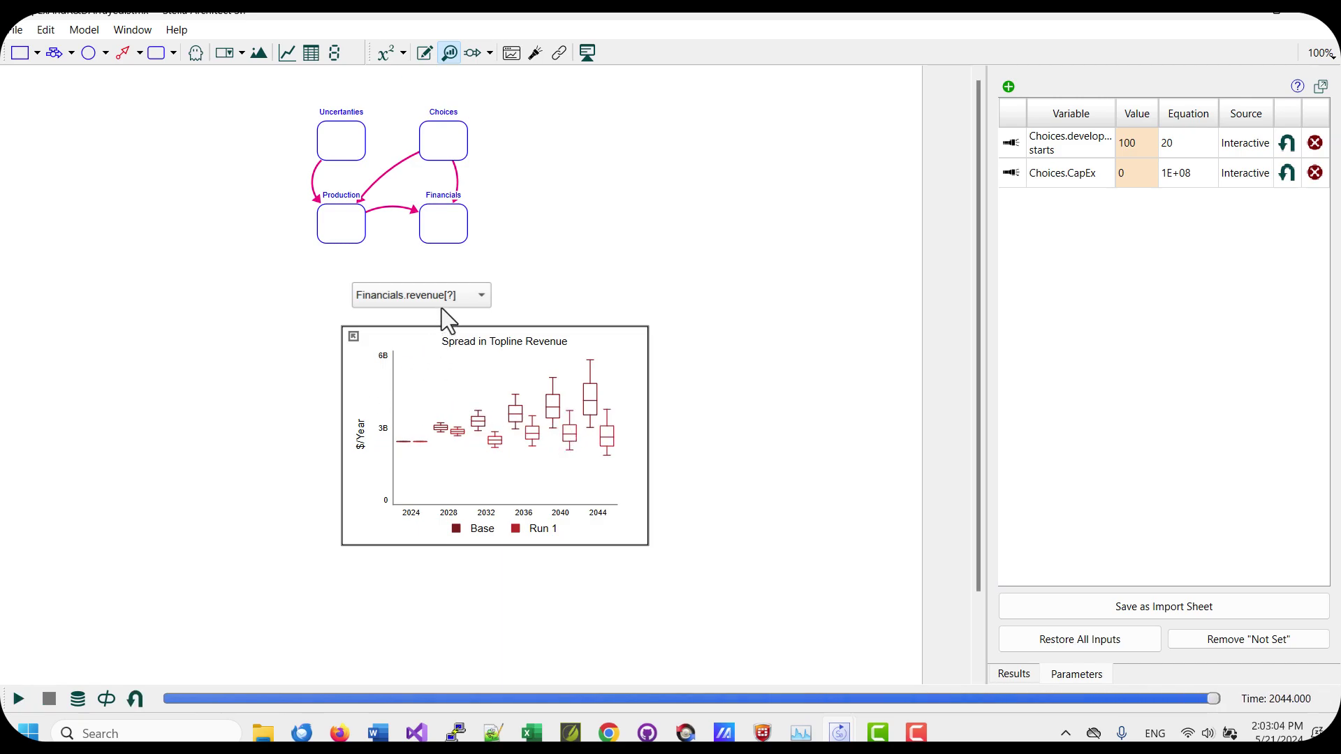
Compare the runs in the graph for Financials.EBIT[?] and Financials.cash flow[?]
click(439, 299)
click(431, 312)
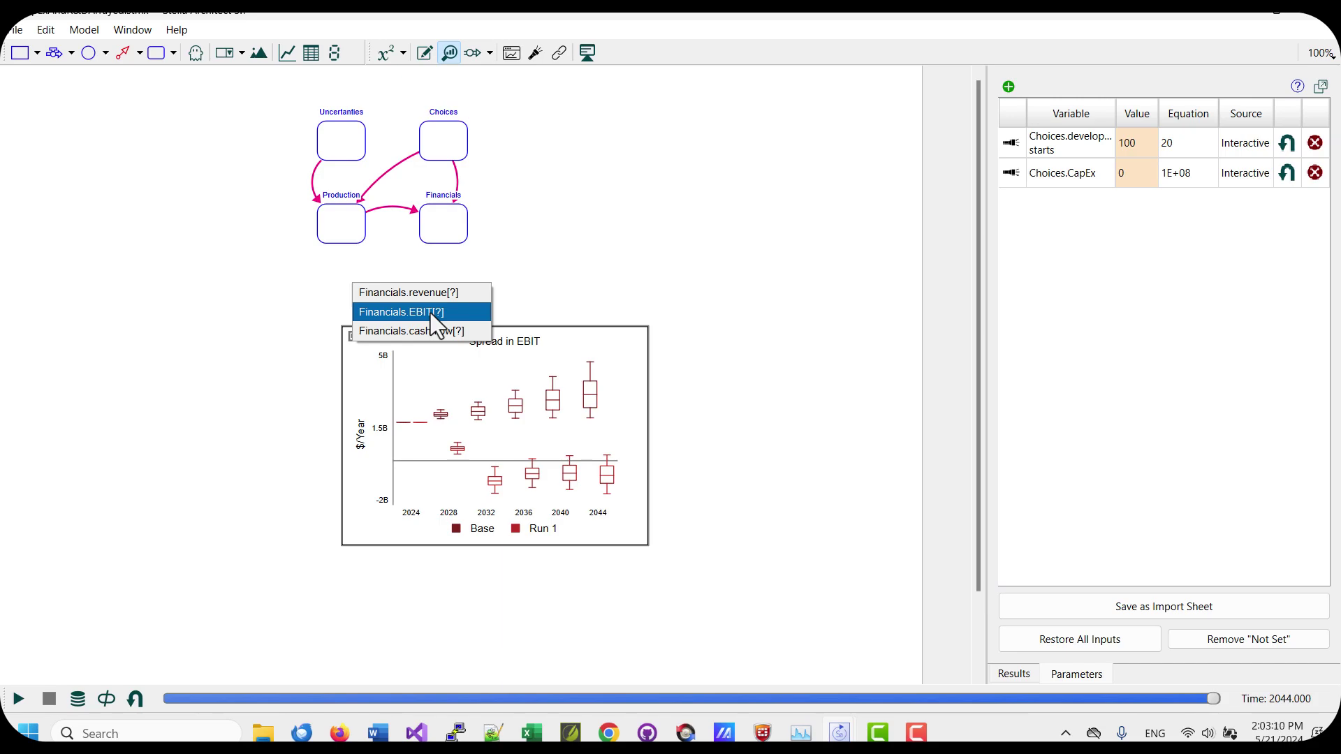
click(429, 331)
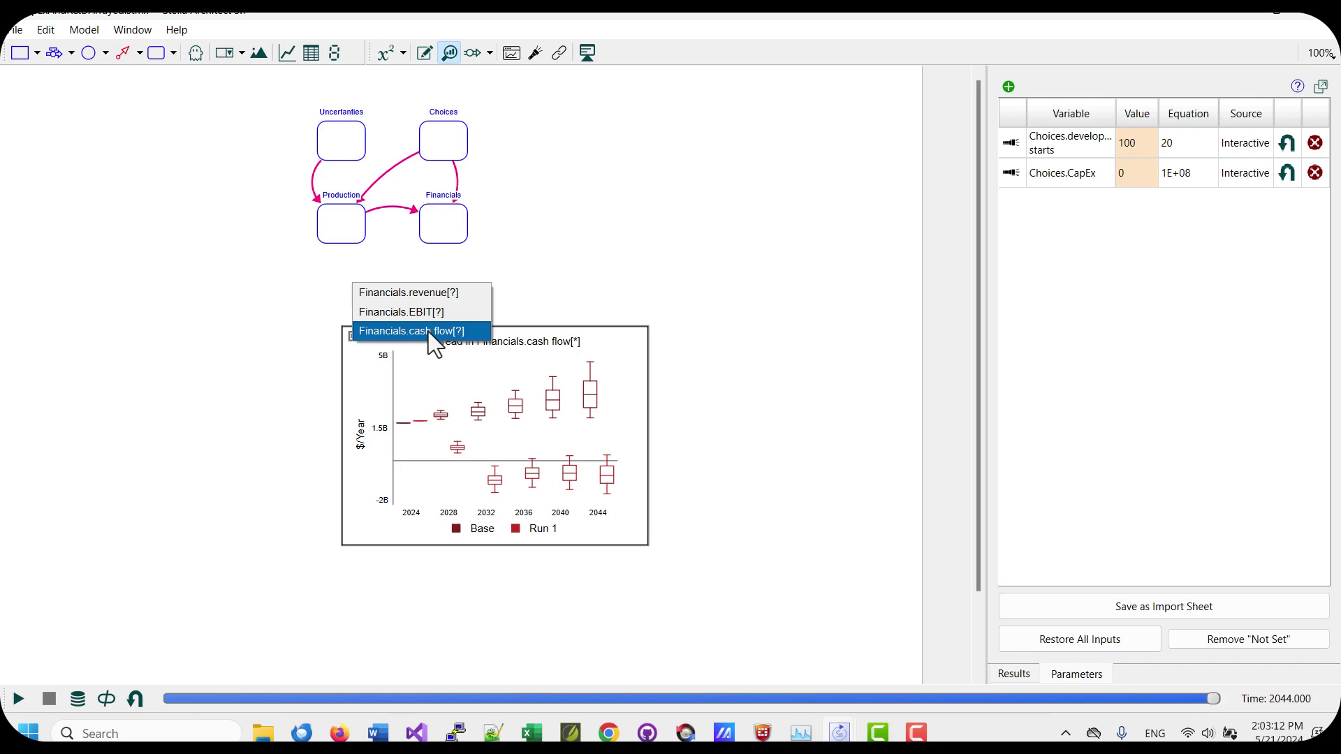